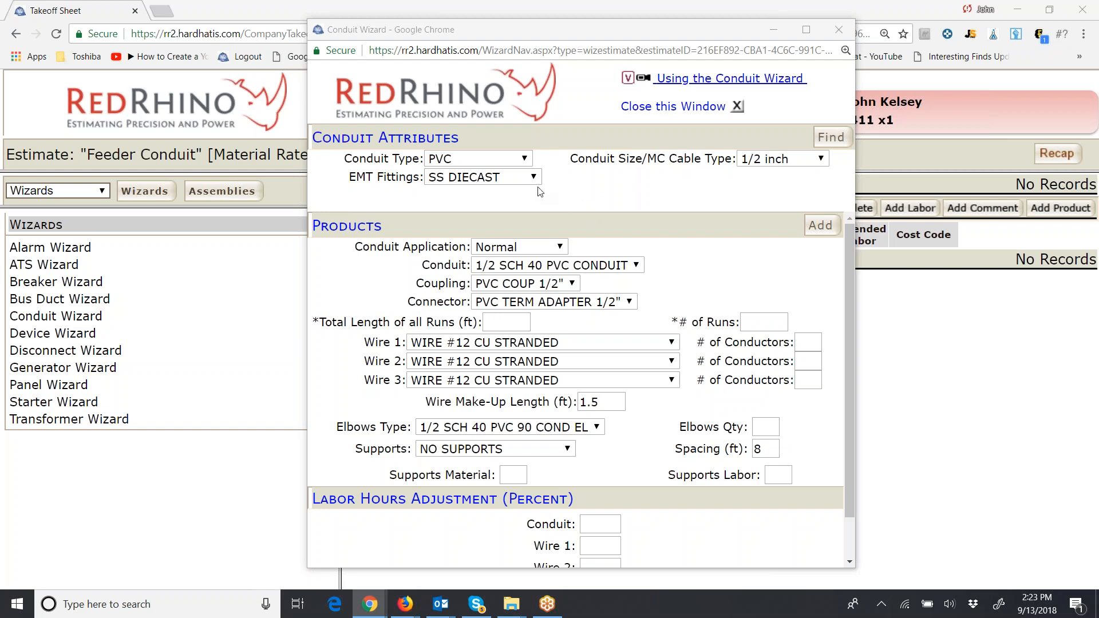
Choose 2 inch EMT as the conduit type and size, with the Exposed +10 conduit application.
left_click(522, 162)
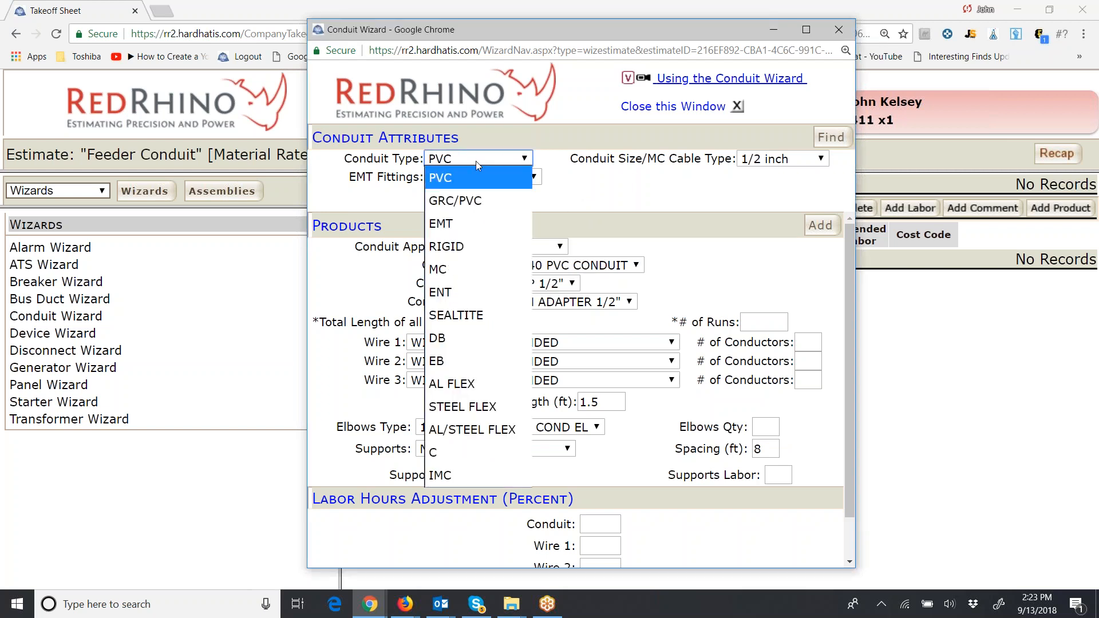
left_click(451, 222)
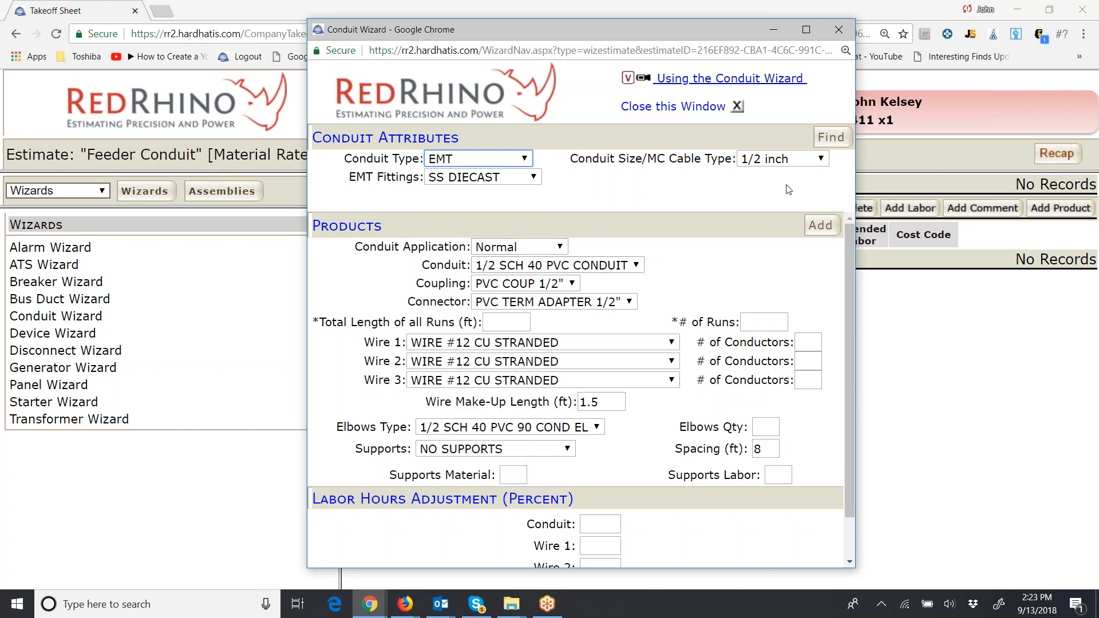
left_click(806, 163)
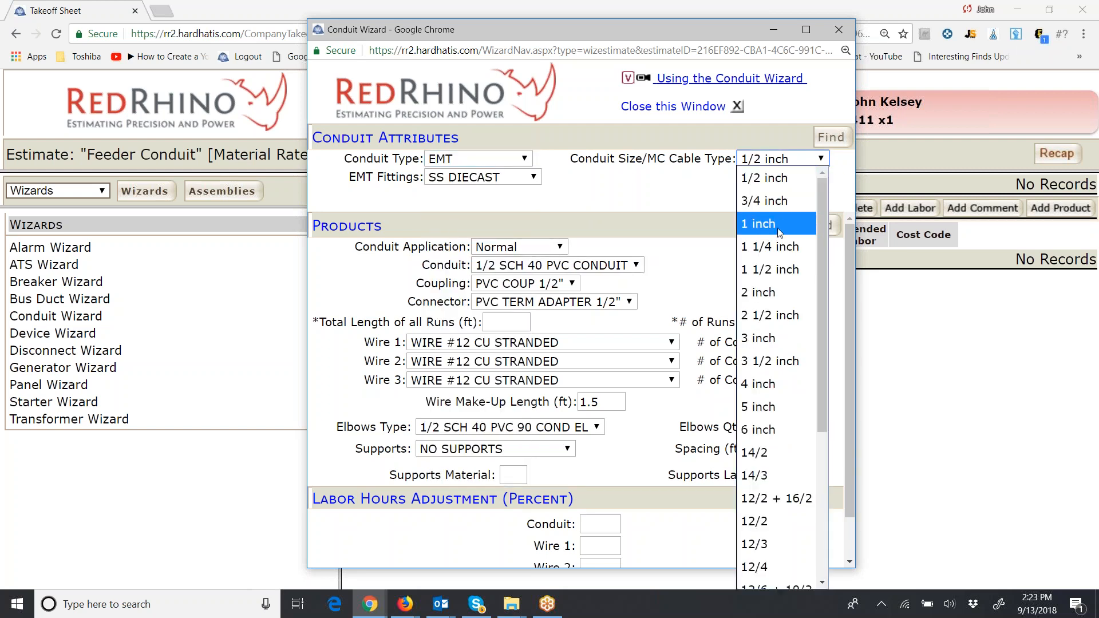
left_click(773, 291)
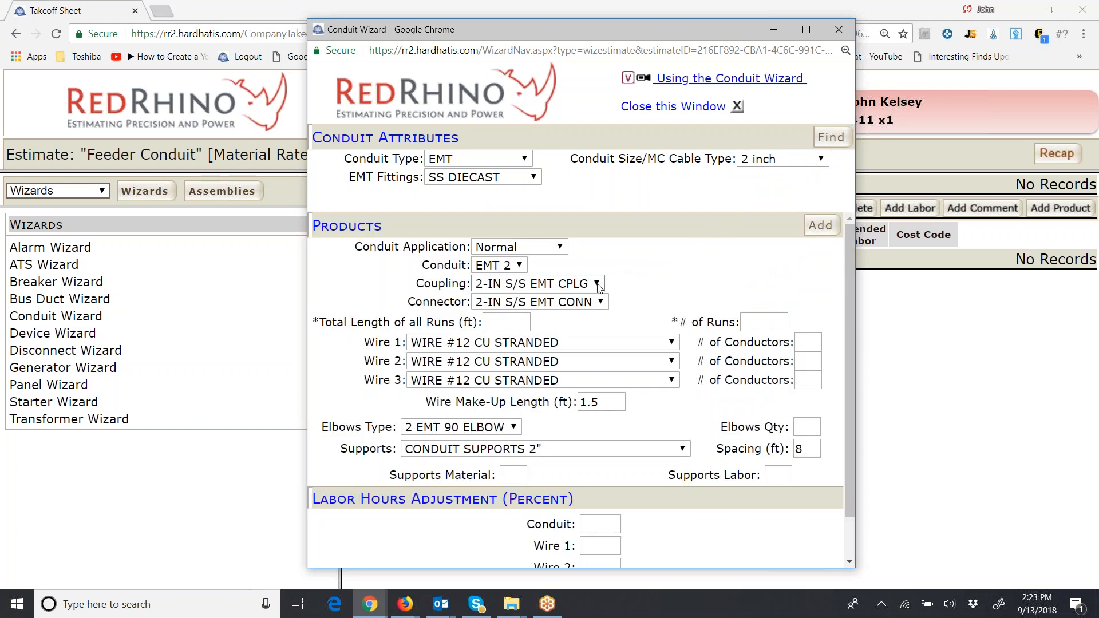
left_click(559, 247)
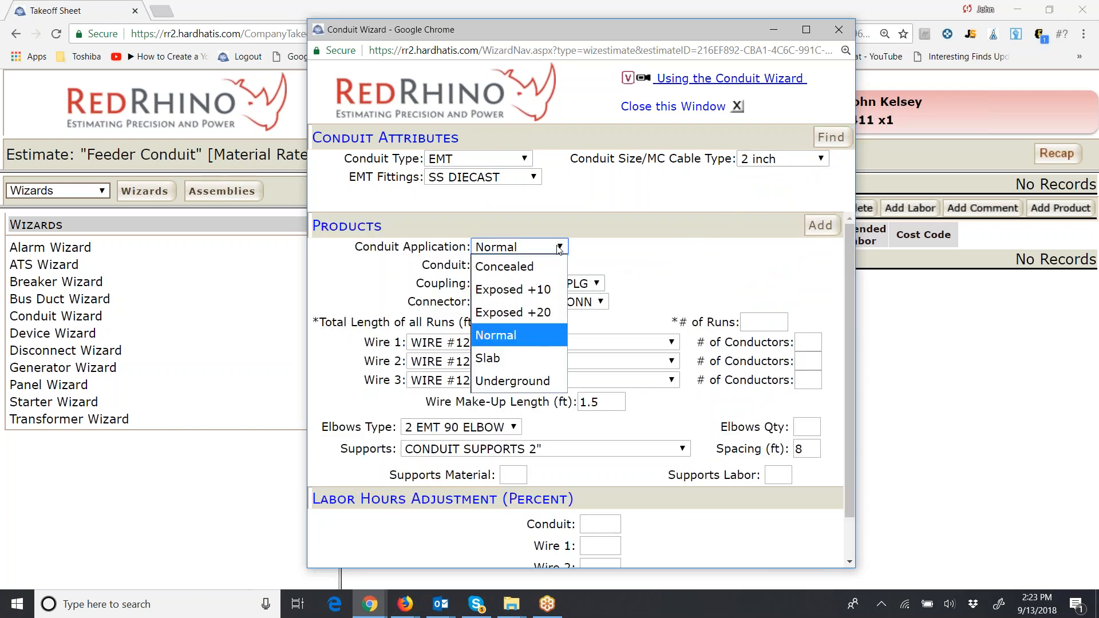
left_click(545, 289)
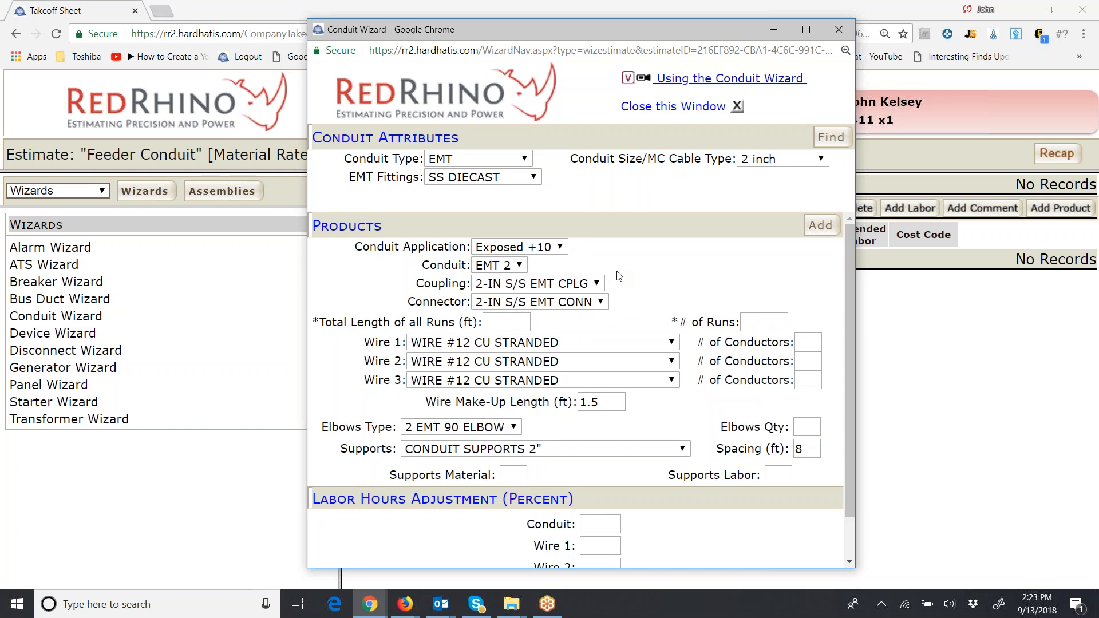
Set the total length of all runs to 170 ft and the number of runs to 1.
left_click(529, 323)
type("170")
left_click(757, 321)
type("1")
Set Wire 1 to WIRE #3/0 CU with 4 conductors.
left_click(673, 342)
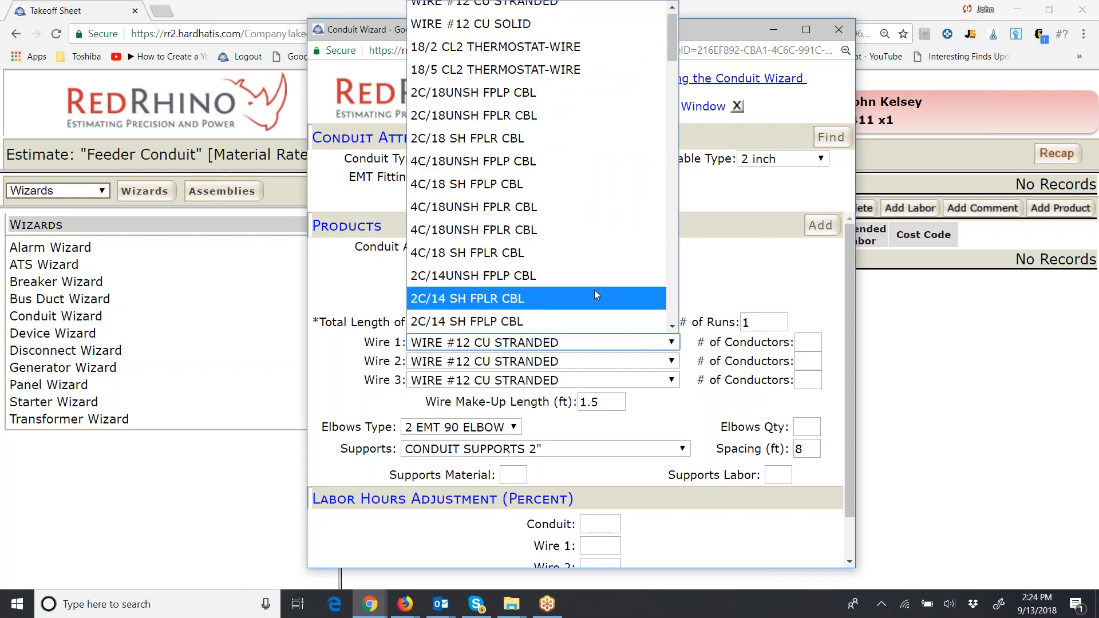
scroll(532, 241, "up", 5)
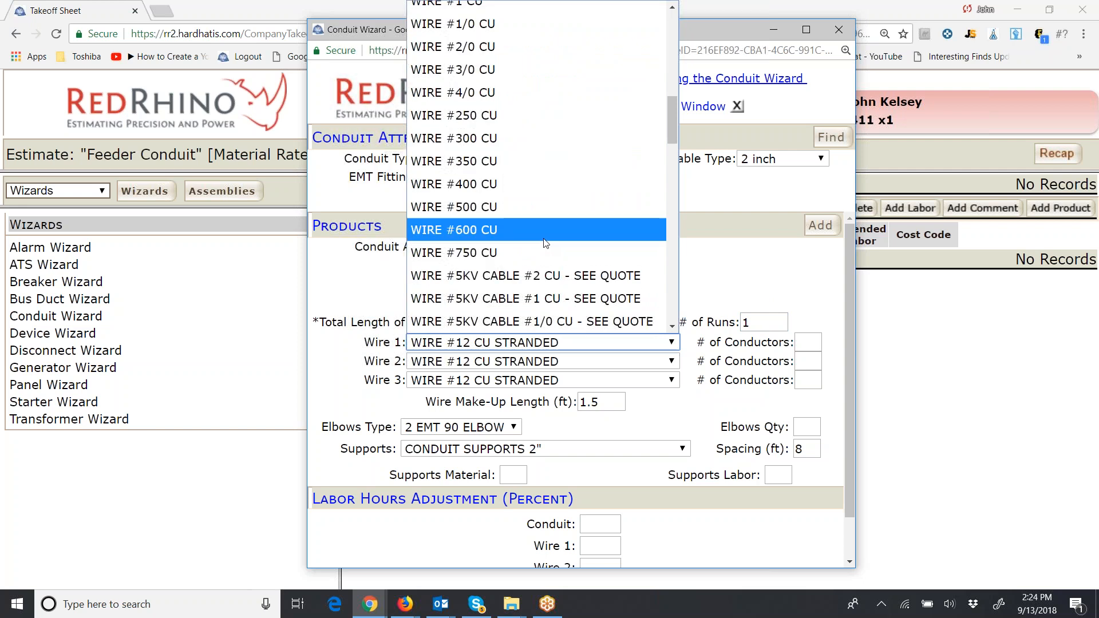
left_click(486, 70)
left_click(803, 342)
type("4")
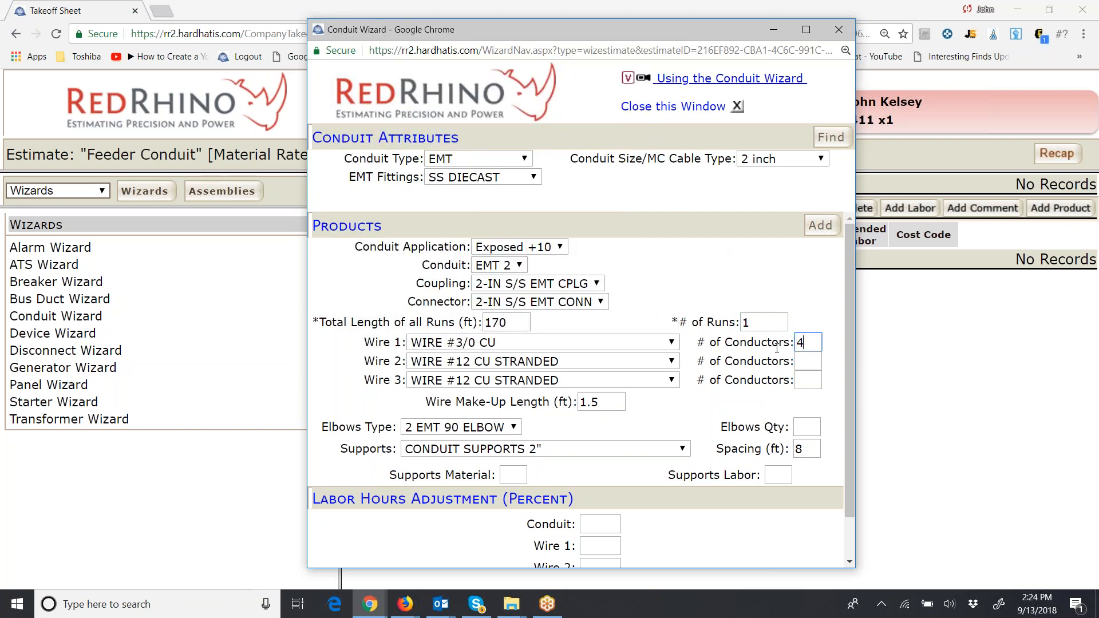
Set Wire 2 to WIRE #3/0 CU with 1 conductor.
left_click(671, 362)
scroll(619, 269, "down", 5)
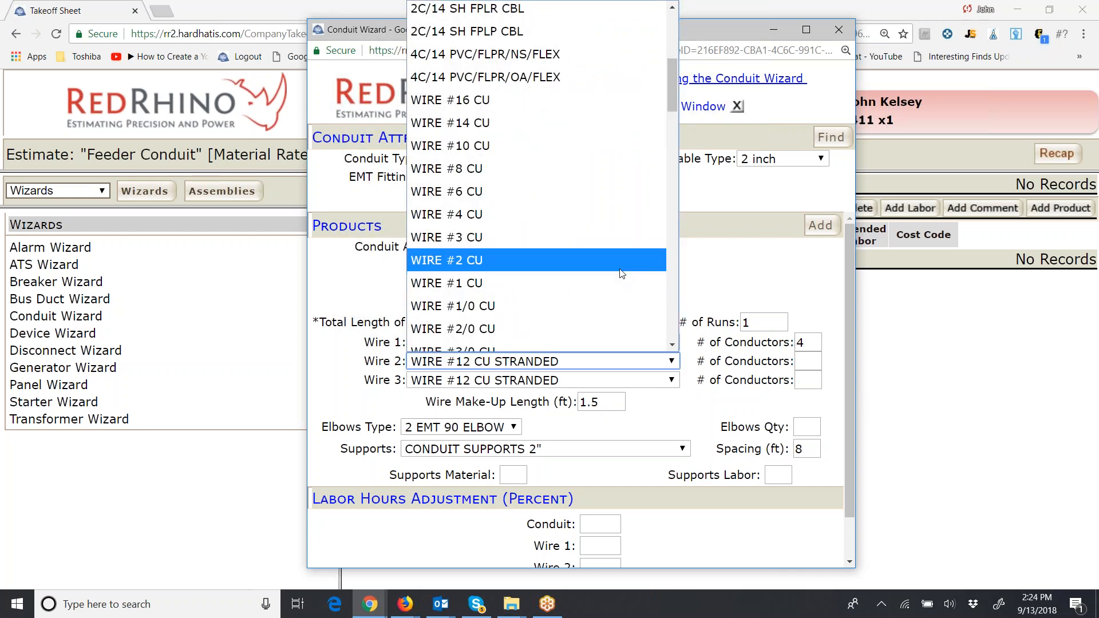
scroll(621, 274, "up", 5)
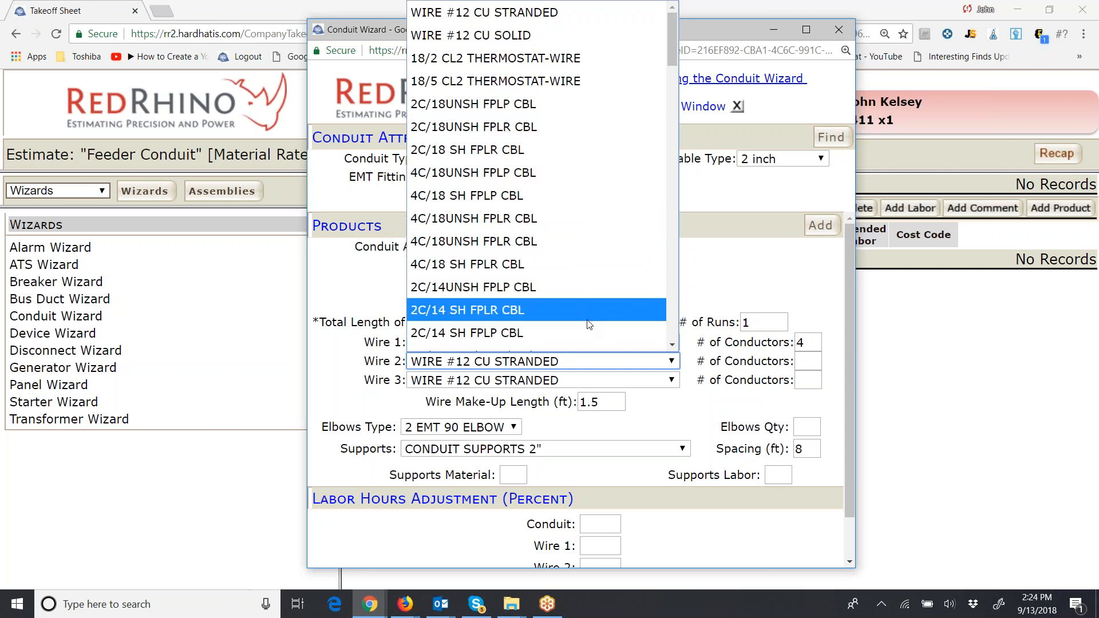
scroll(589, 324, "down", 3)
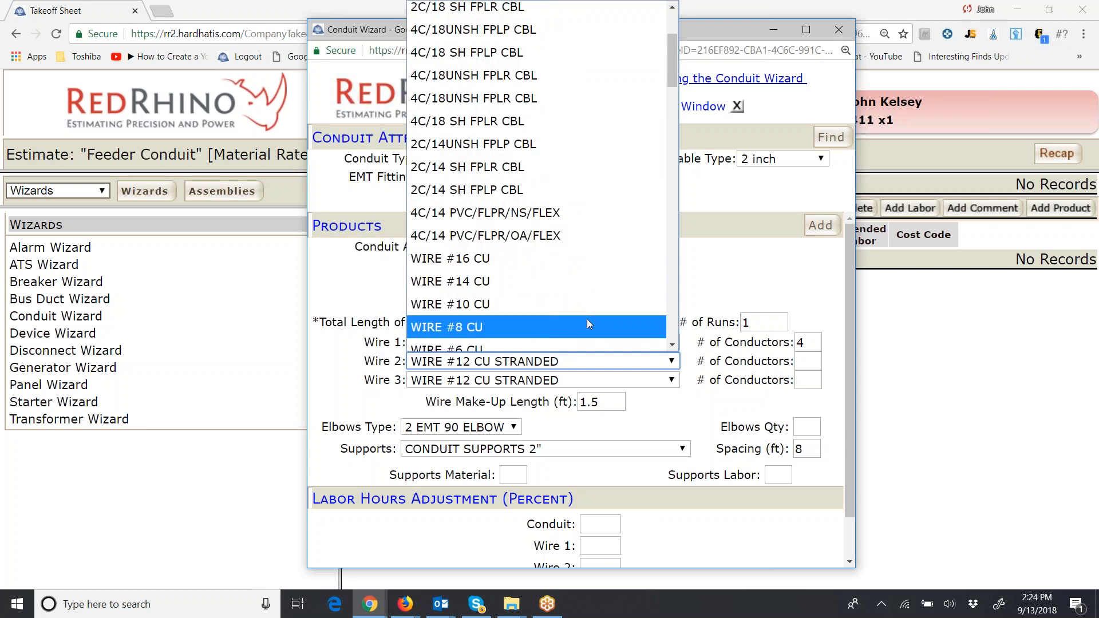
scroll(585, 280, "down", 2)
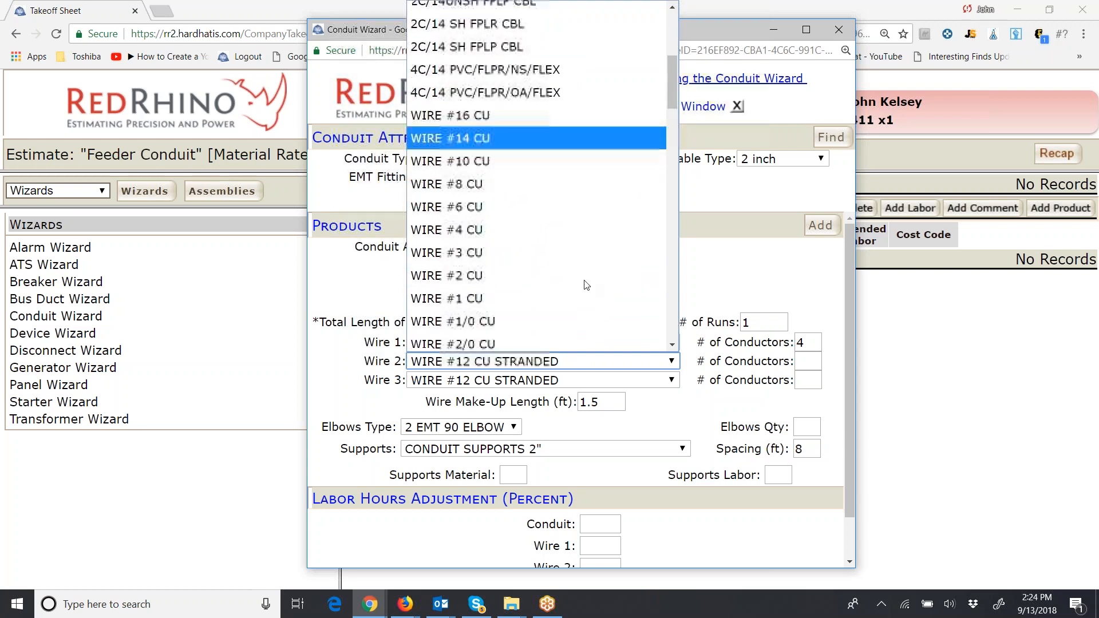
scroll(585, 283, "down", 4)
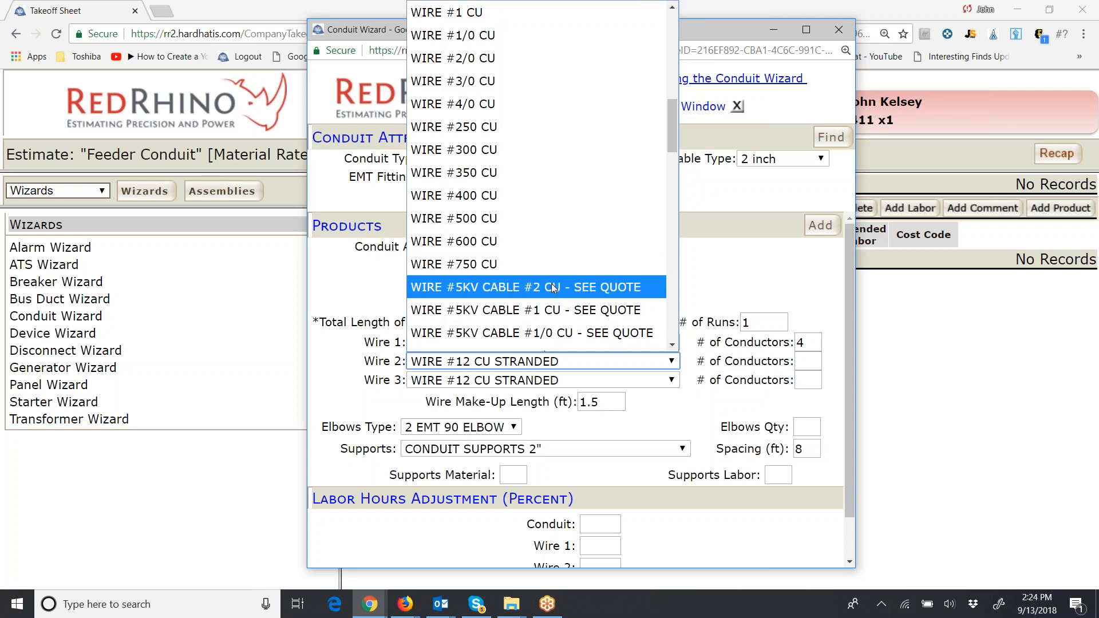
scroll(554, 288, "down", 12)
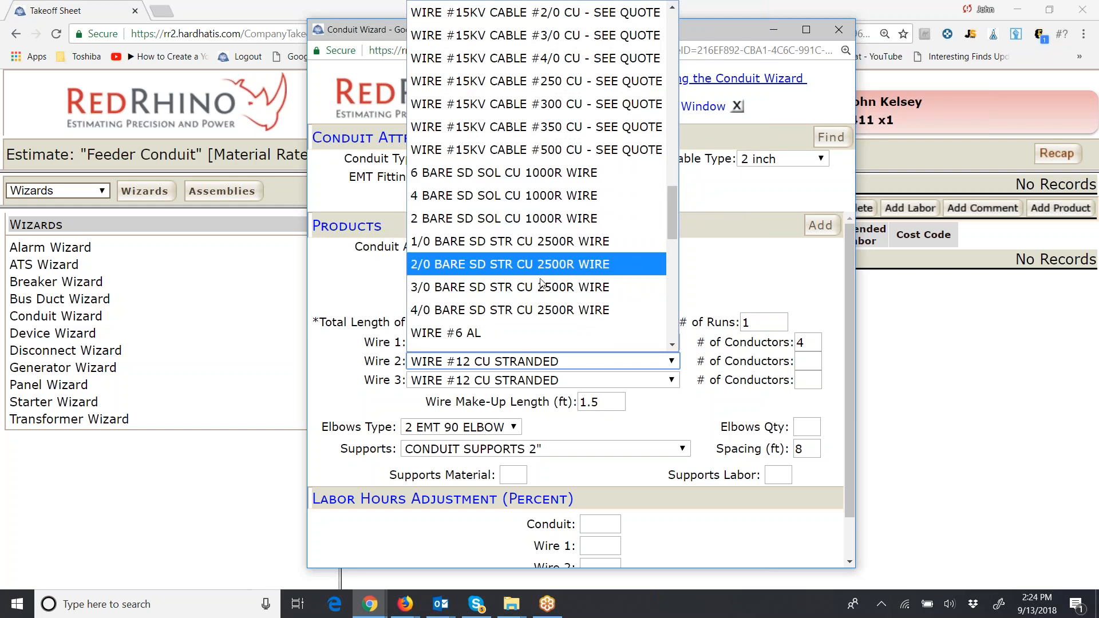
scroll(540, 309, "down", 10)
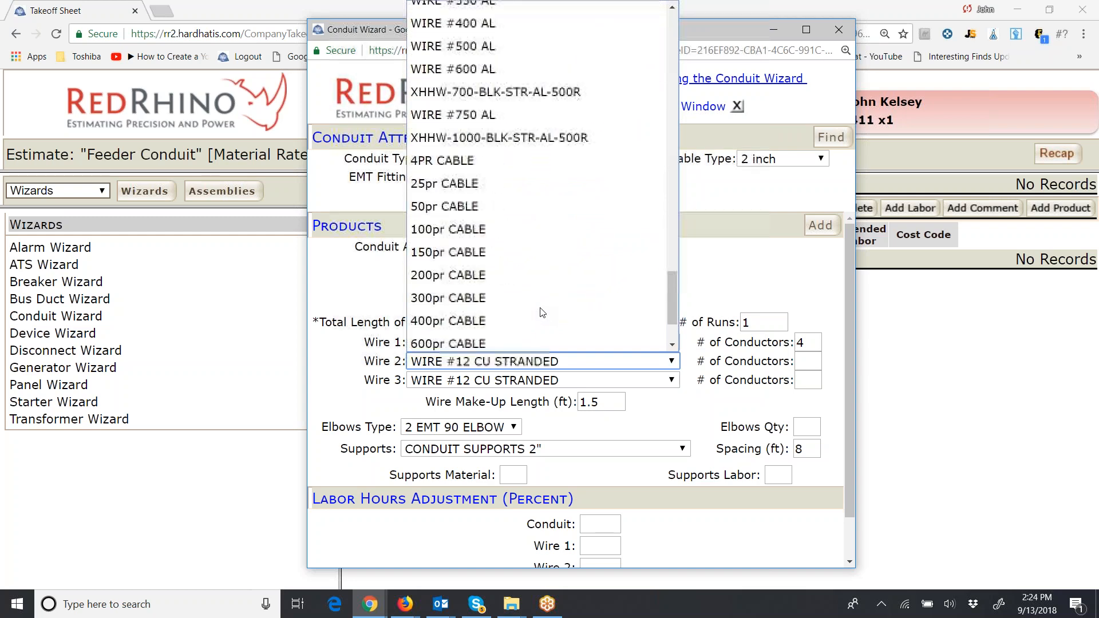
scroll(541, 309, "up", 20)
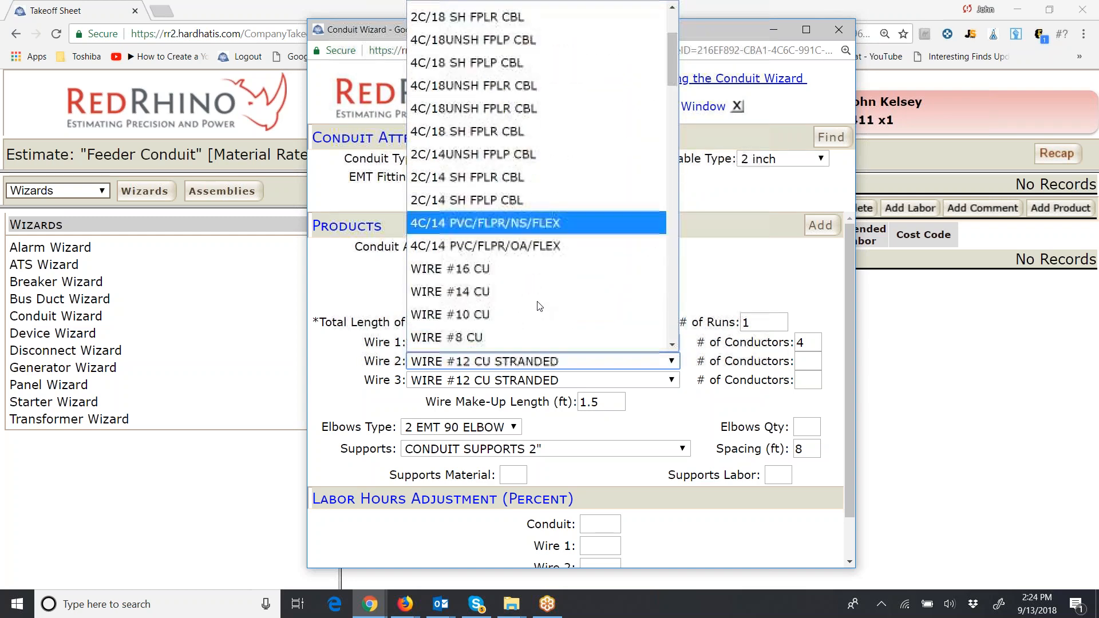
scroll(541, 307, "down", 6)
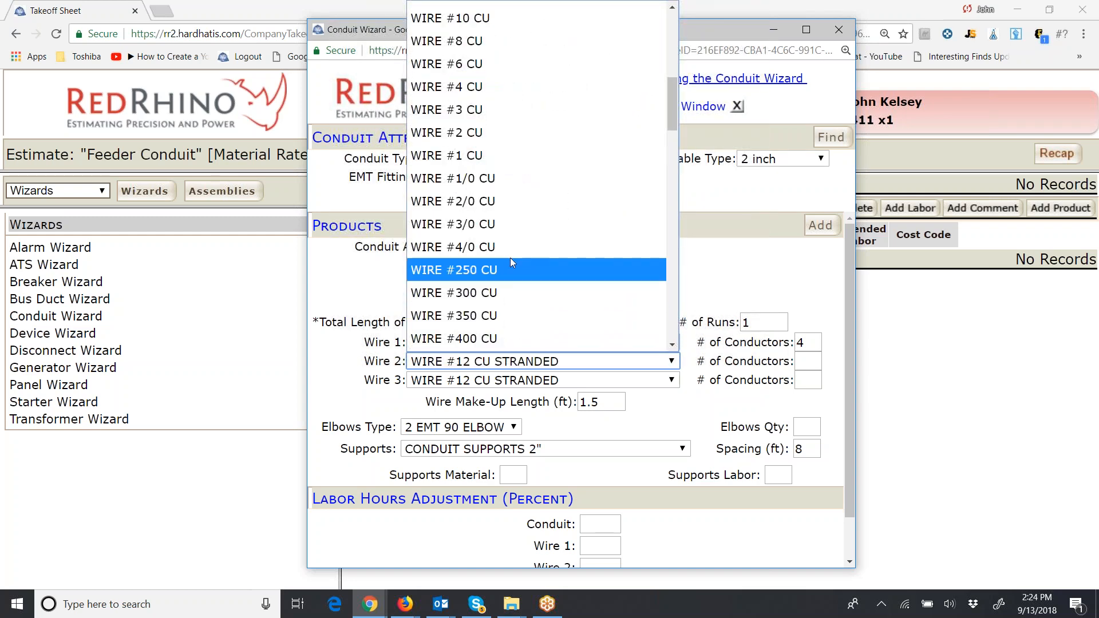
left_click(496, 223)
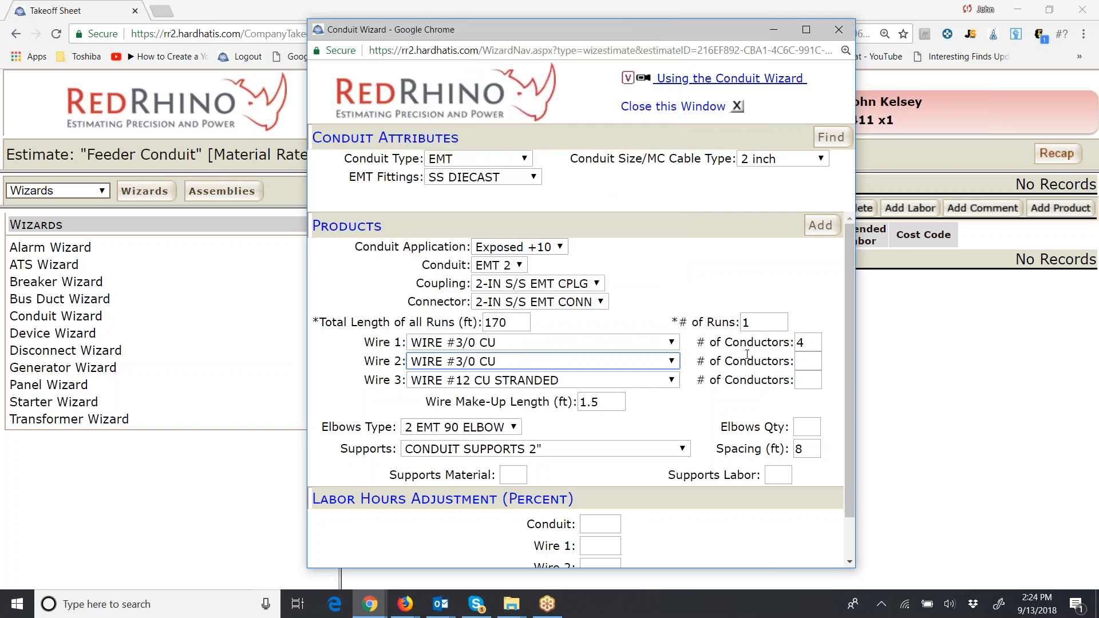
left_click(807, 363)
type("1")
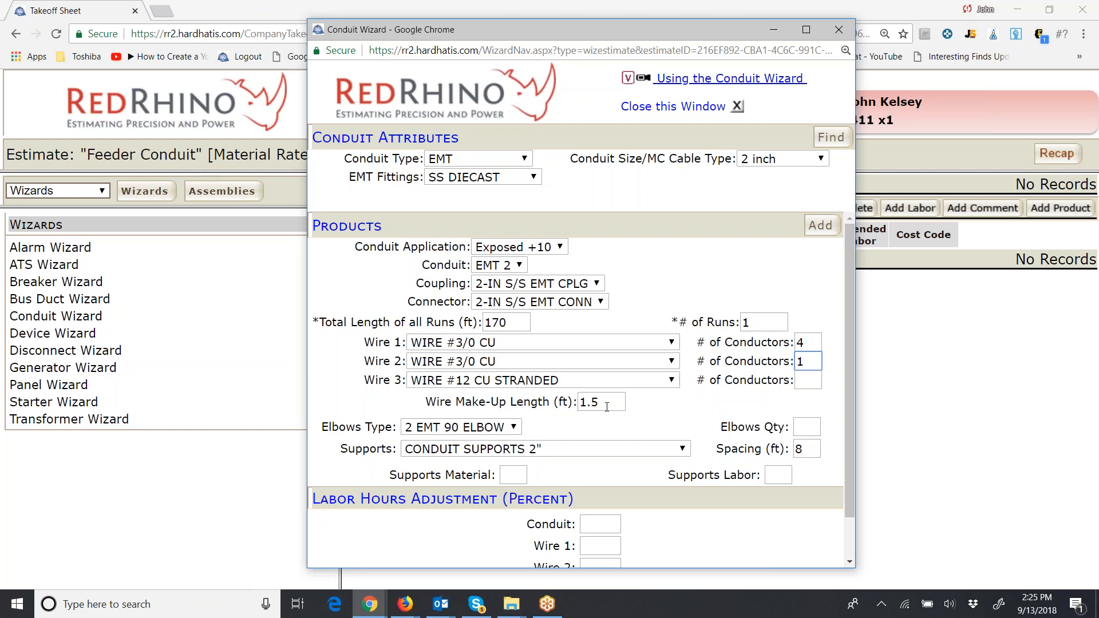
Set the wire make-up length to 4 ft and the elbow quantity to 3.
left_click_drag(606, 407, 571, 400)
type("4")
left_click(812, 428)
type("3")
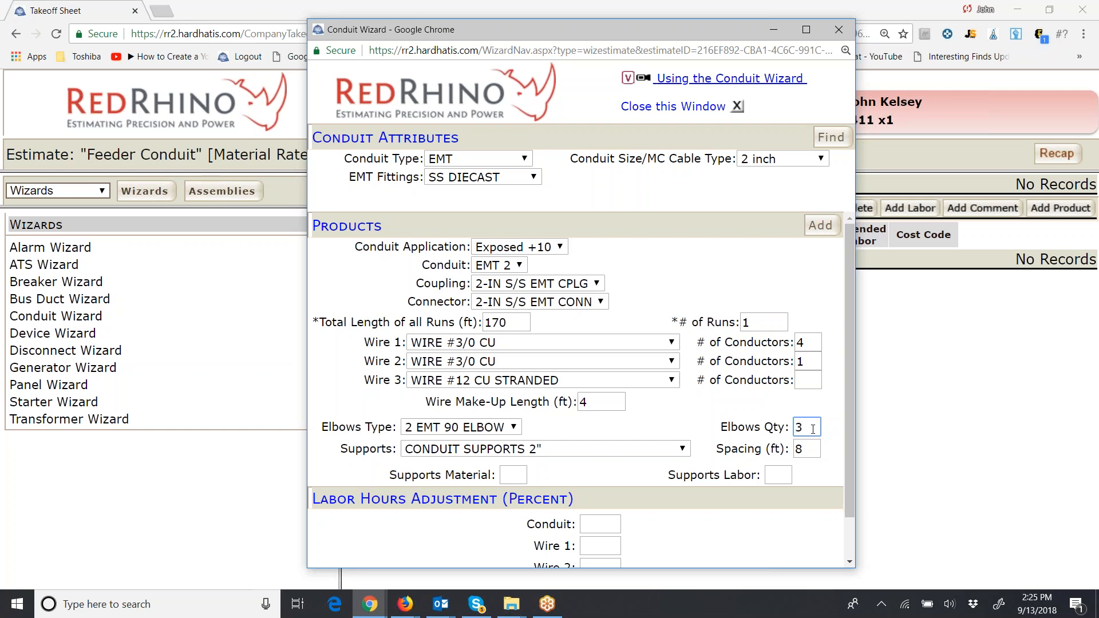